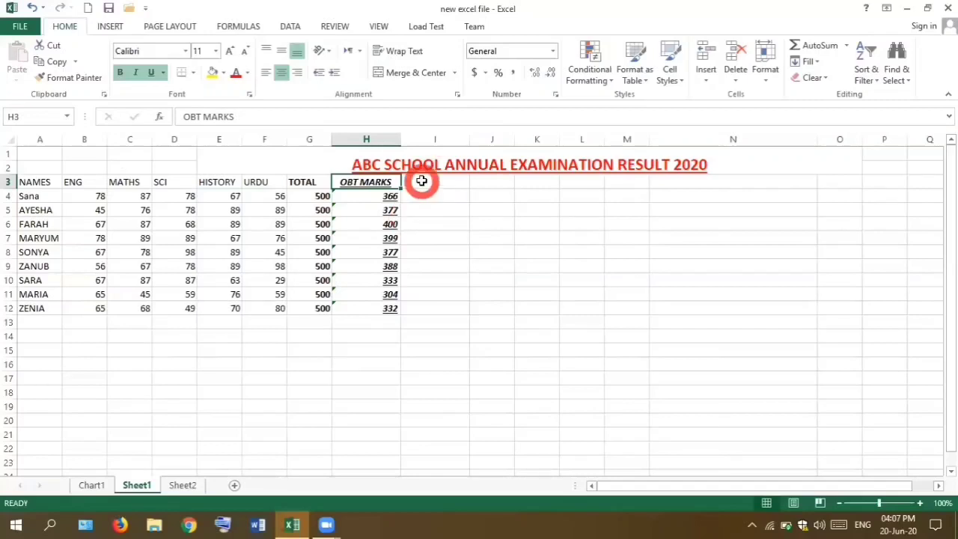
# Add the column heading "percentage" in cell I3, next to the OBT MARKS heading
pyautogui.click(422, 181)
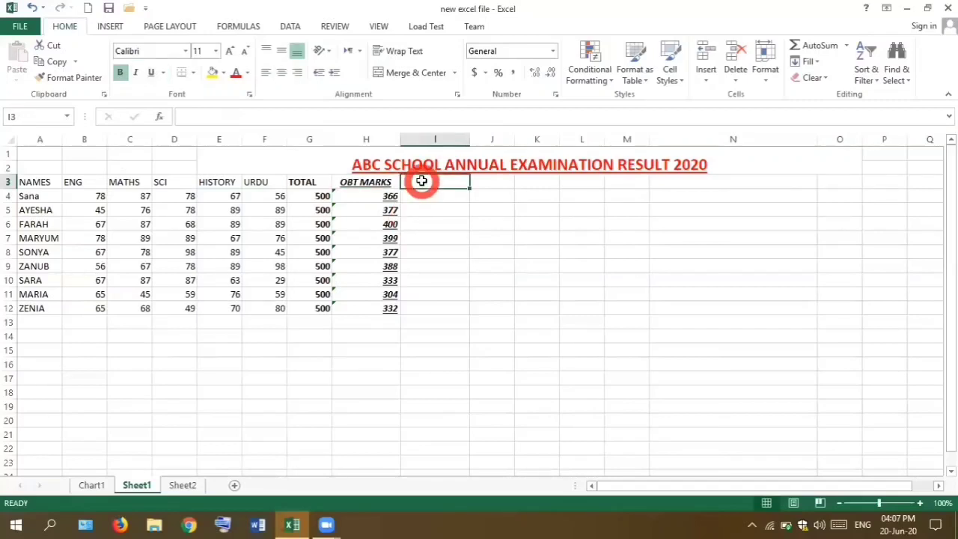
pyautogui.write('perce')
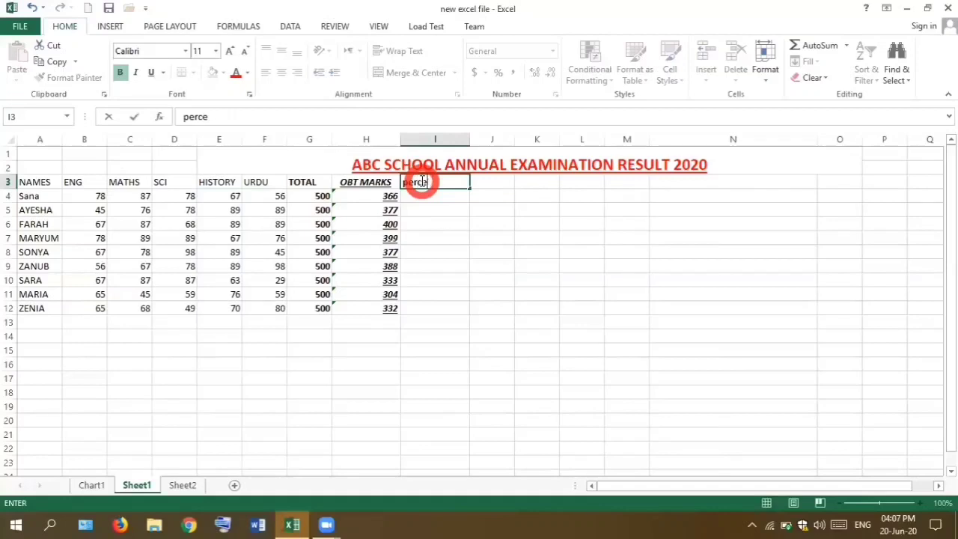
pyautogui.write('ntage')
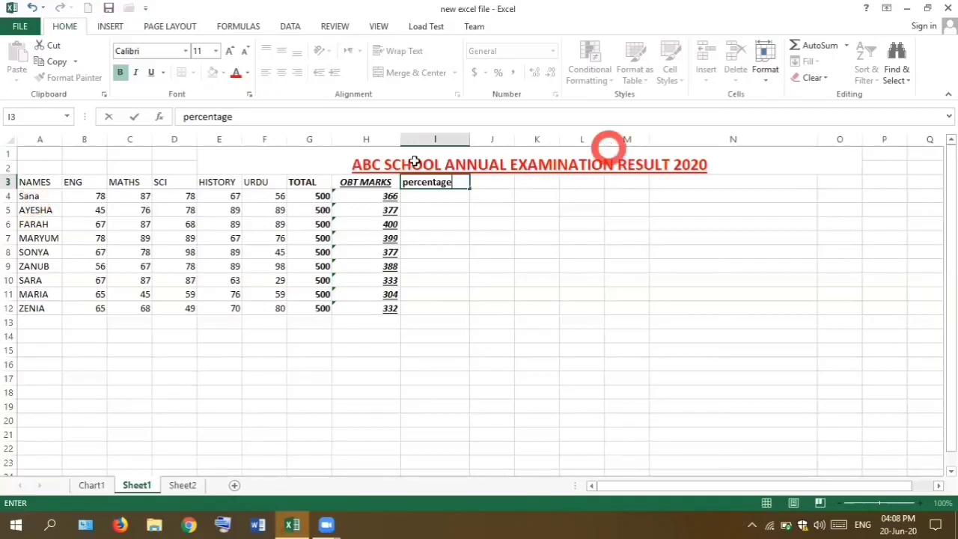
pyautogui.click(427, 200)
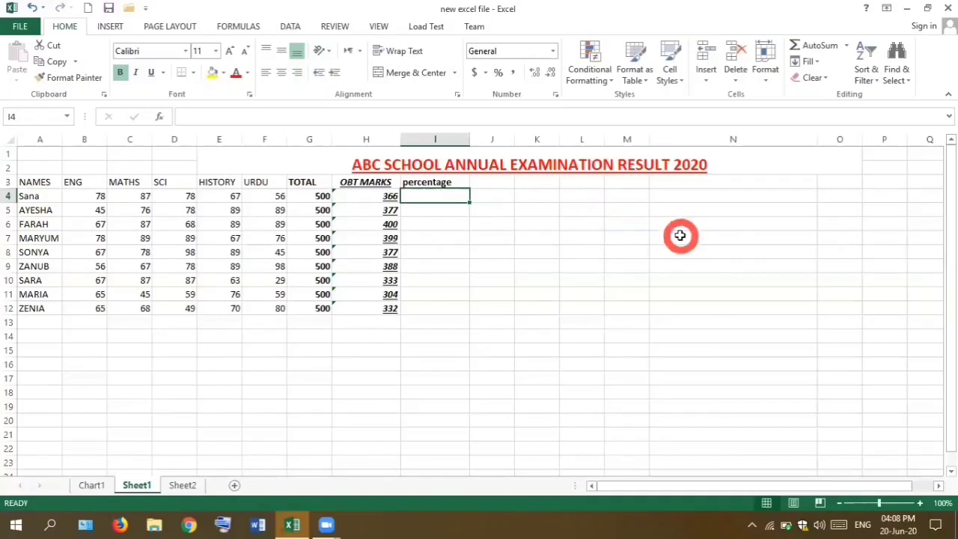
# Write the formula note "obtained marks/total marks*100" as plain text in cell N6, beside the results table
pyautogui.click(657, 224)
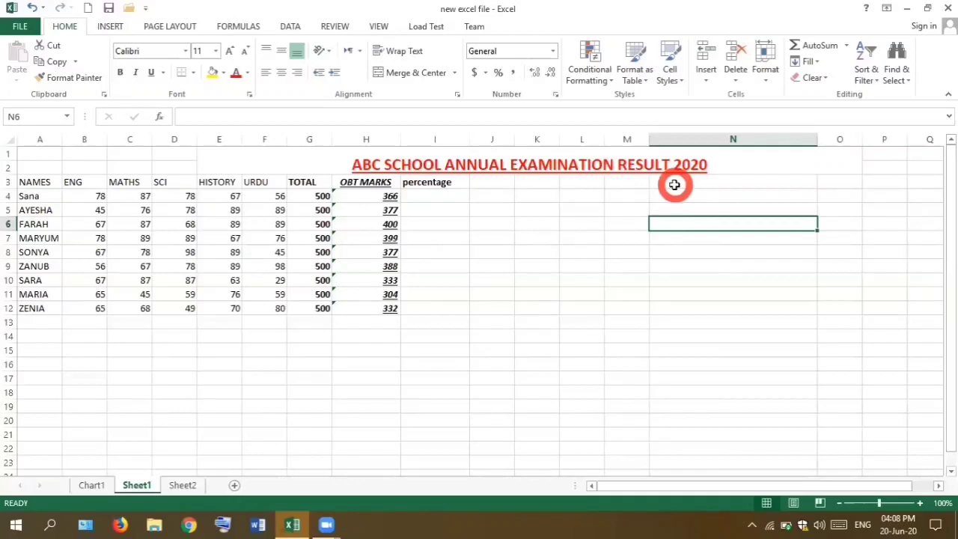
pyautogui.write('obtained')
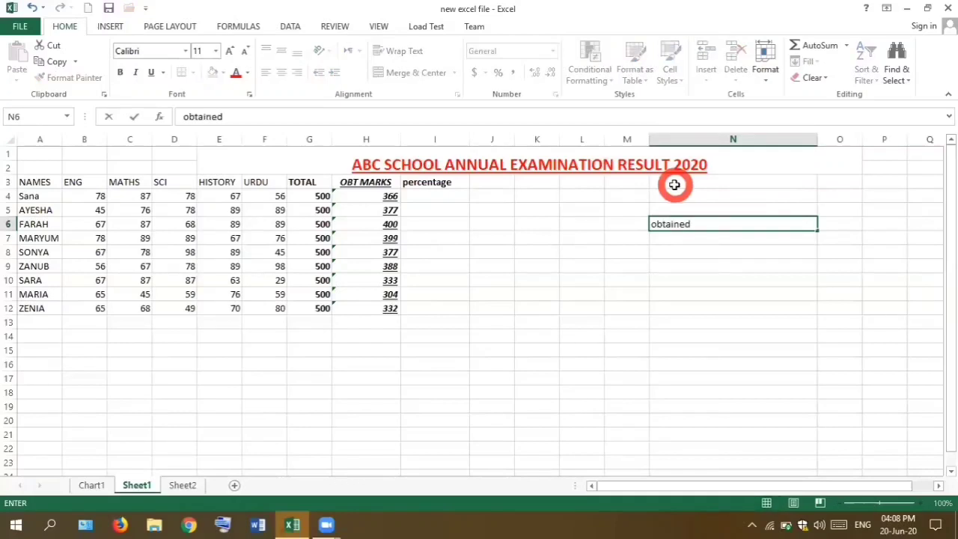
pyautogui.write(' marks/to')
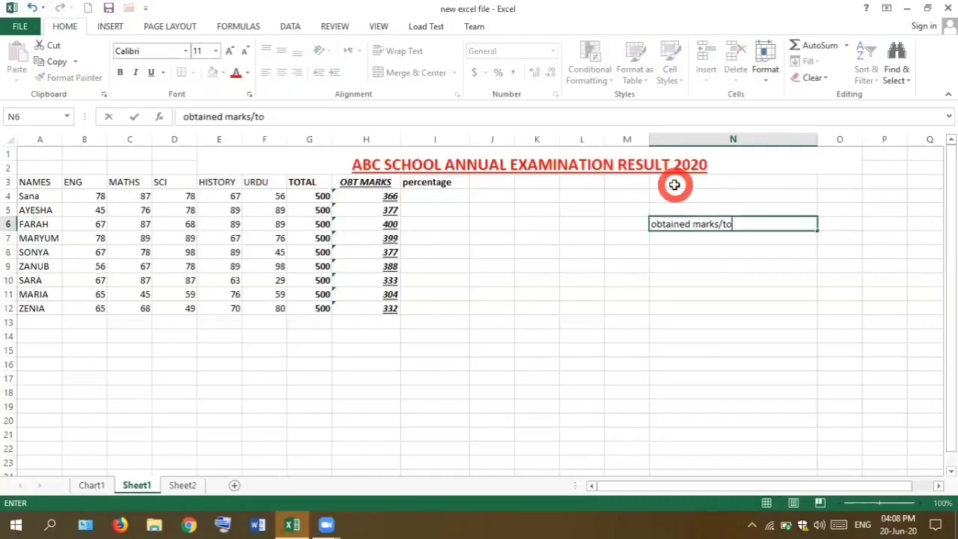
pyautogui.write('tal marks')
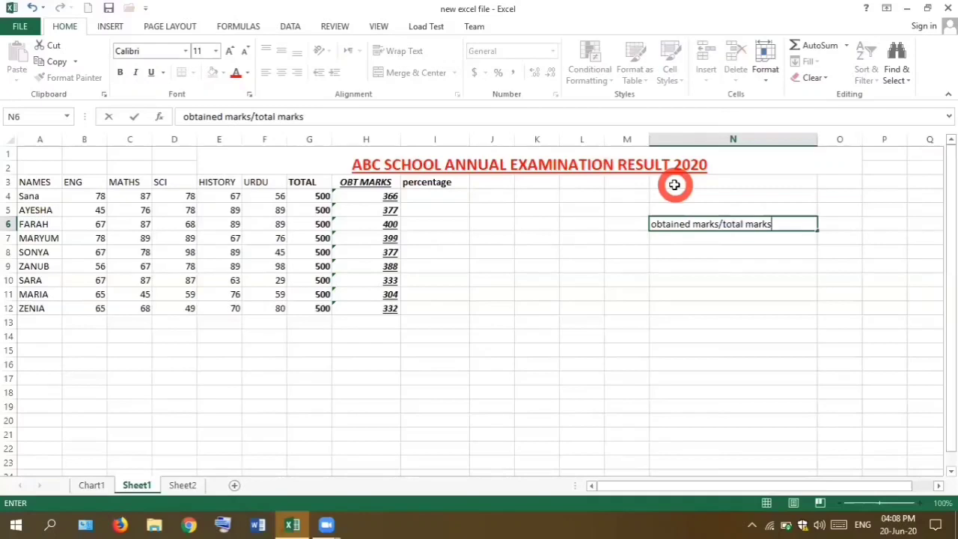
pyautogui.write('*100')
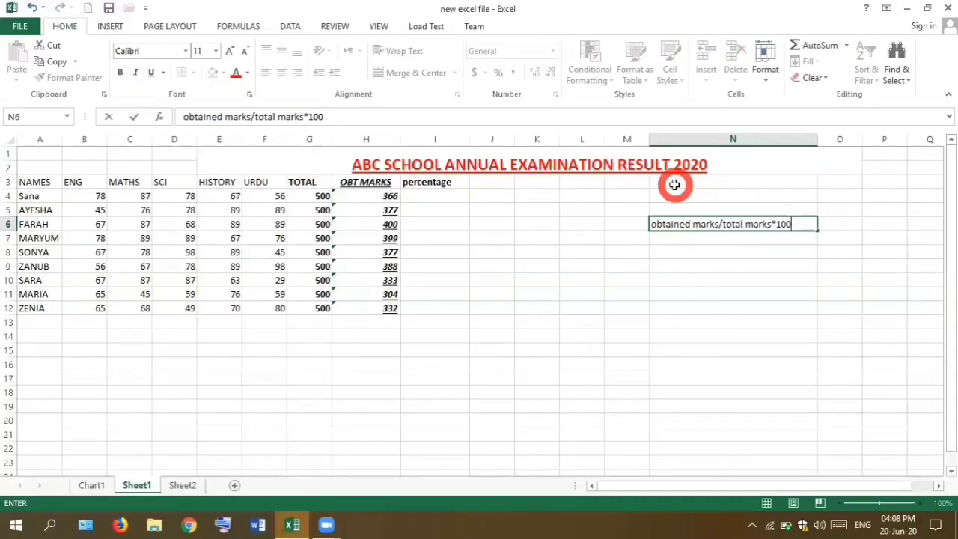
# Calculate the first student's percentage in cell I4 with the formula =(H4/G4)*100
pyautogui.click(414, 197)
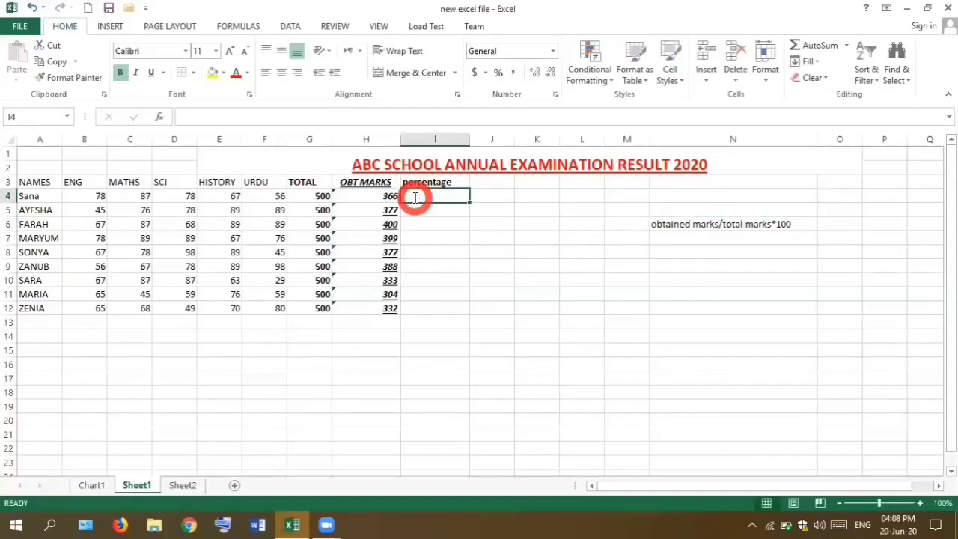
pyautogui.write('=')
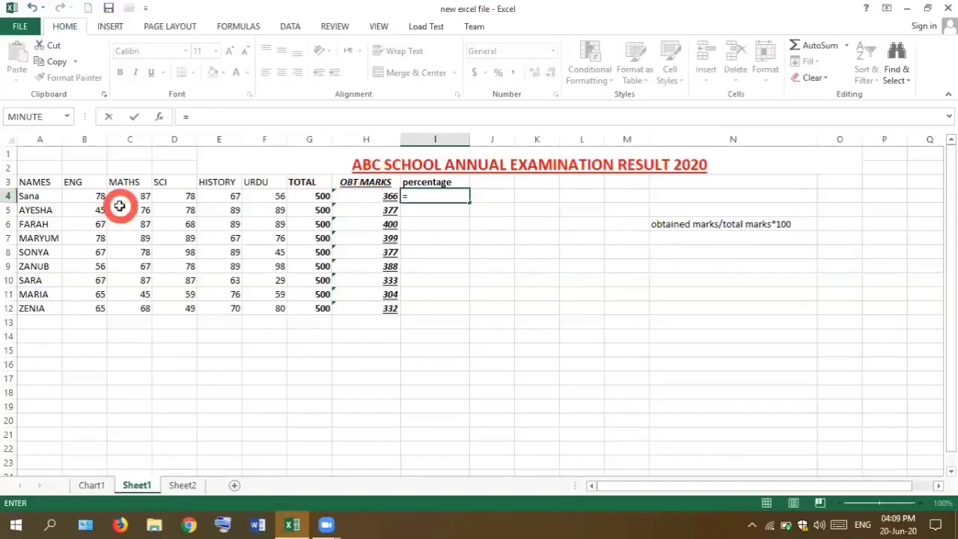
pyautogui.click(367, 195)
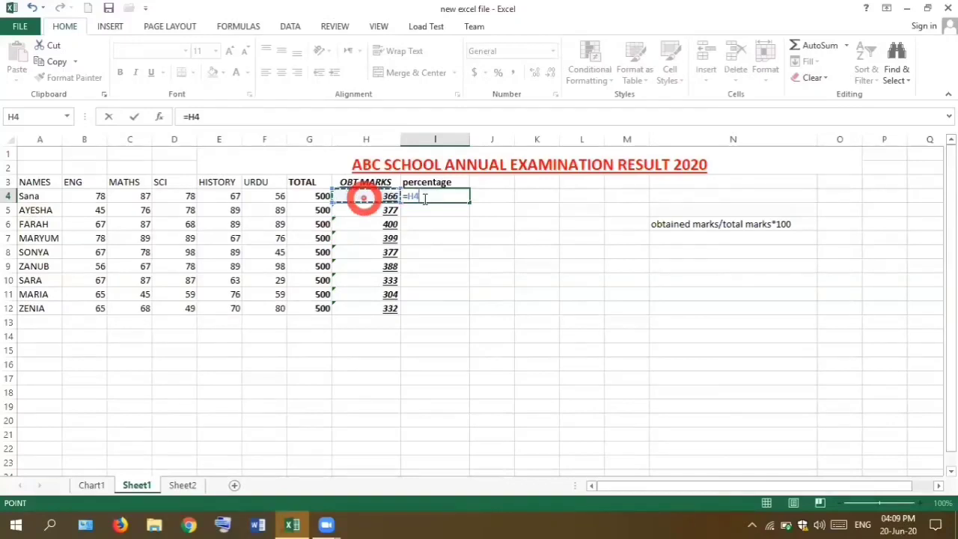
pyautogui.click(408, 196)
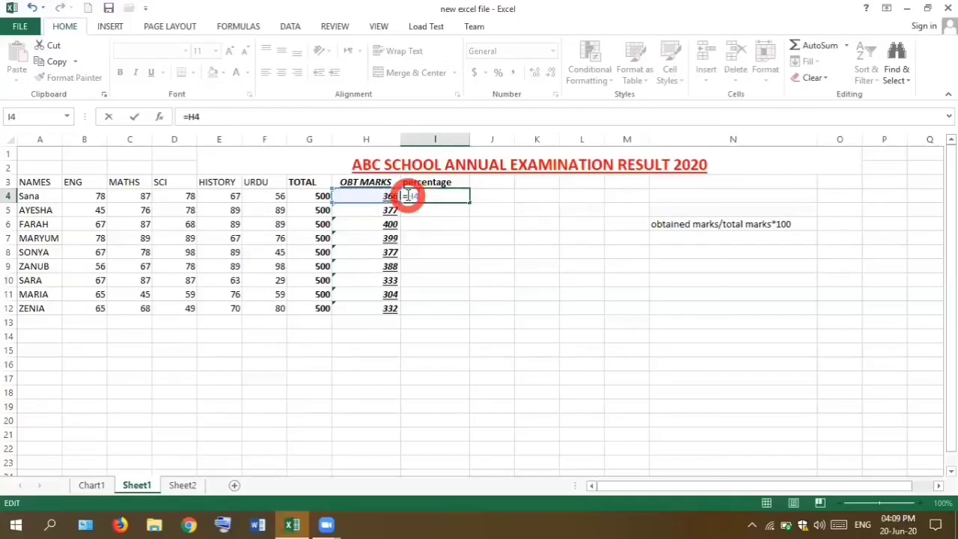
pyautogui.write('(')
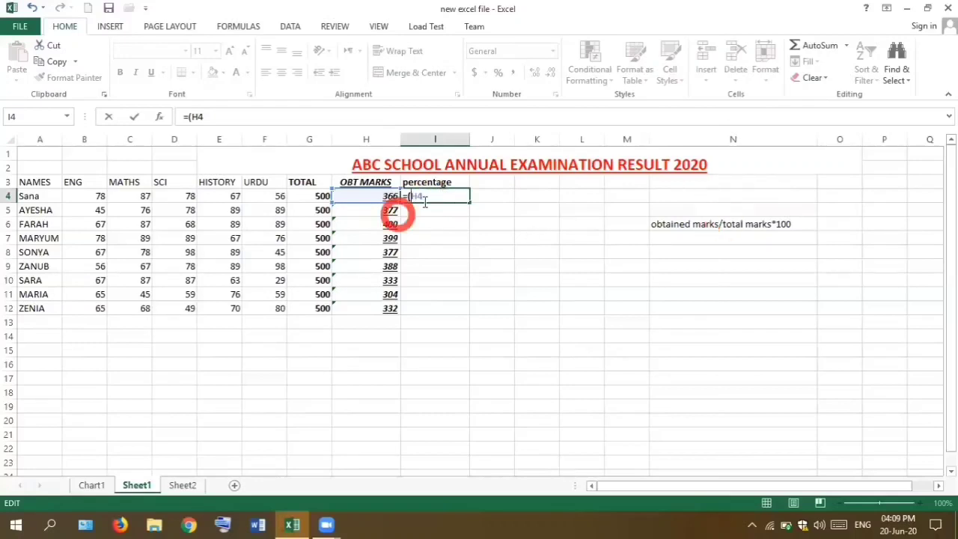
pyautogui.write('/')
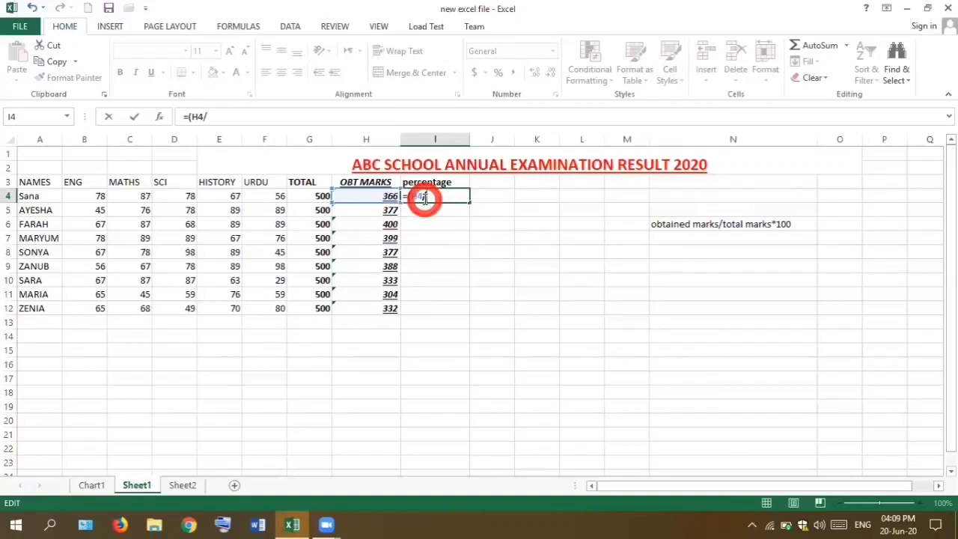
pyautogui.click(304, 197)
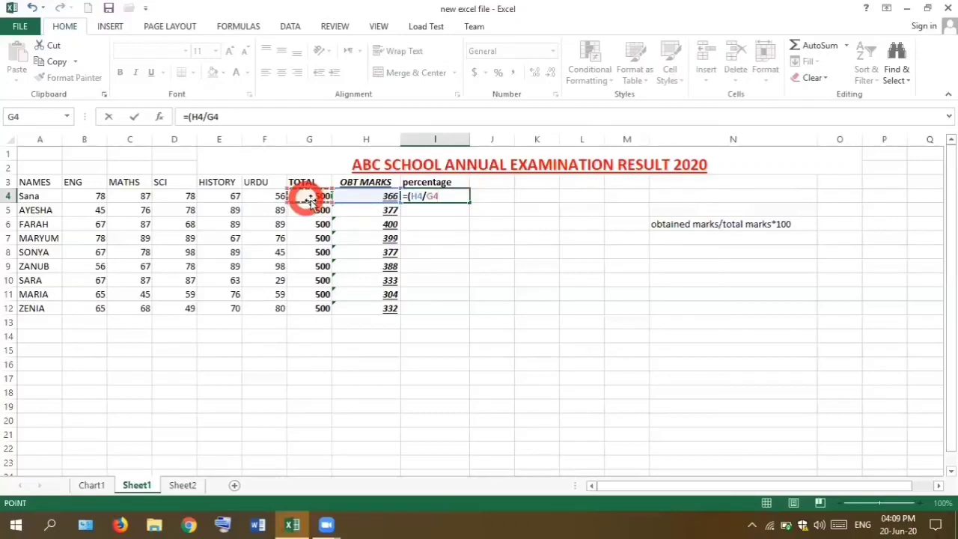
pyautogui.click(440, 205)
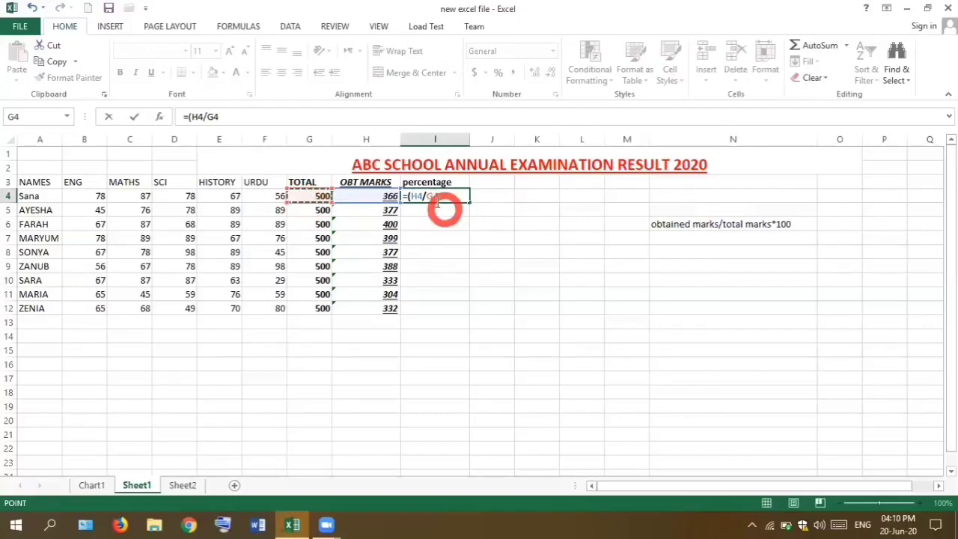
pyautogui.click(311, 197)
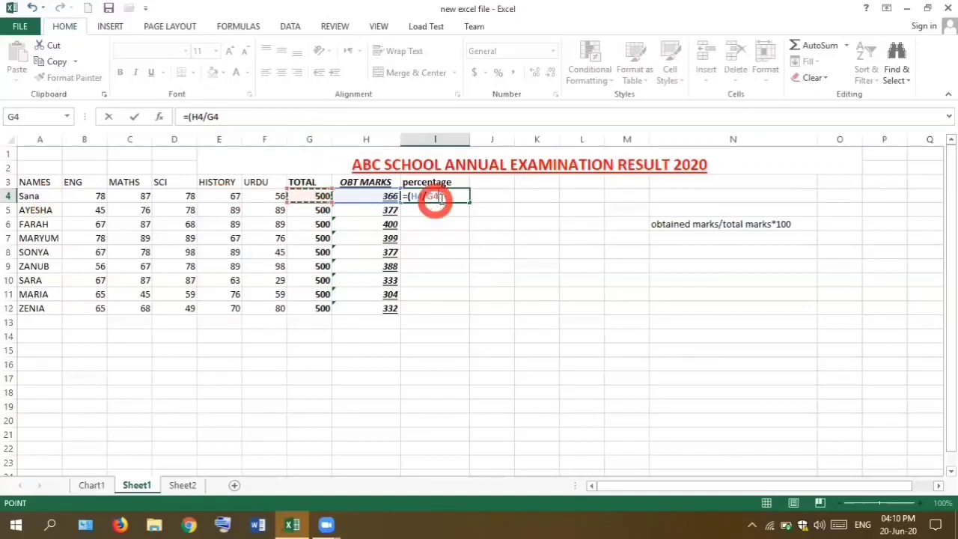
pyautogui.write(')*')
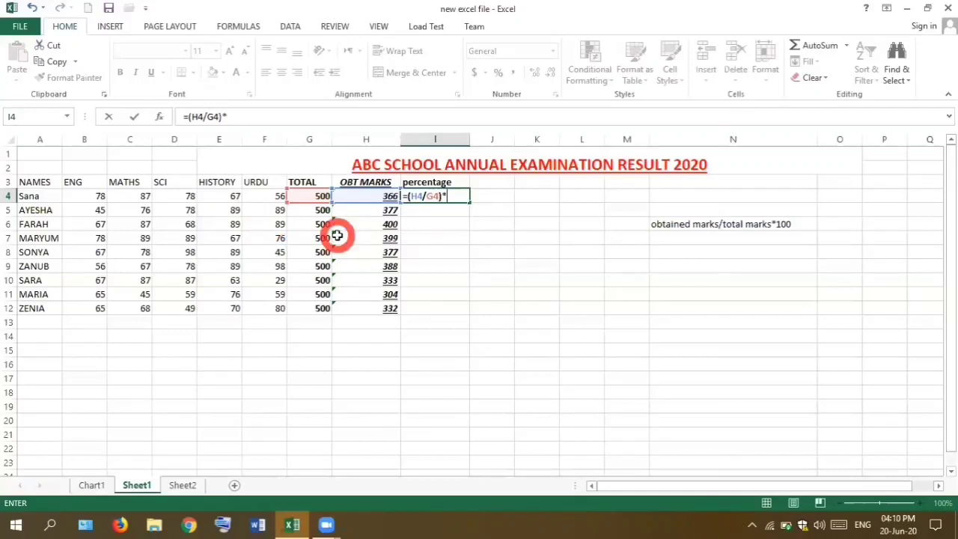
pyautogui.click(447, 201)
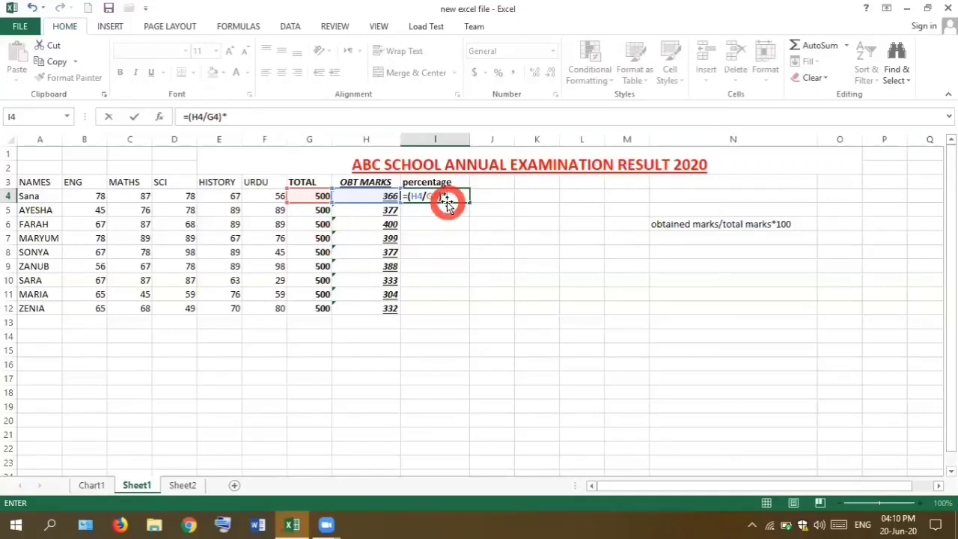
pyautogui.write('100')
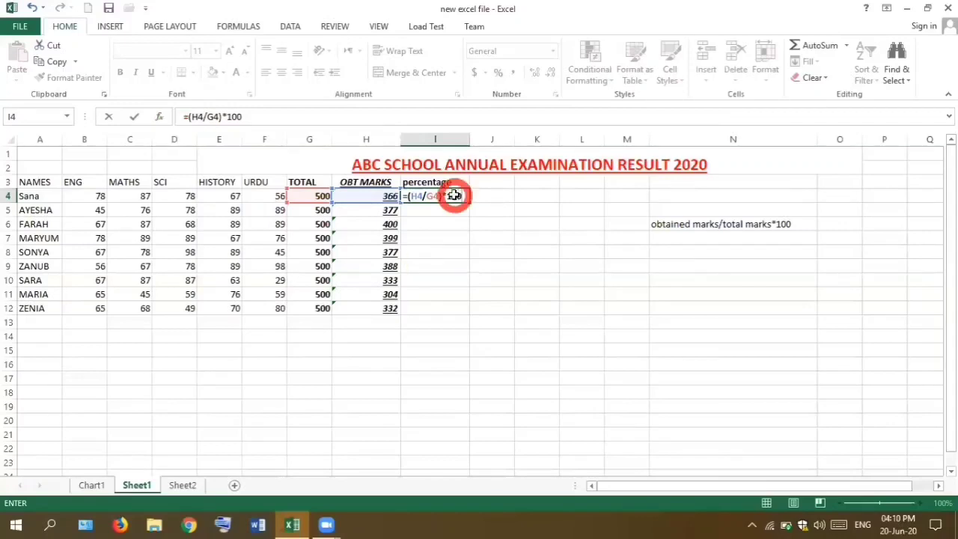
pyautogui.press('Return')
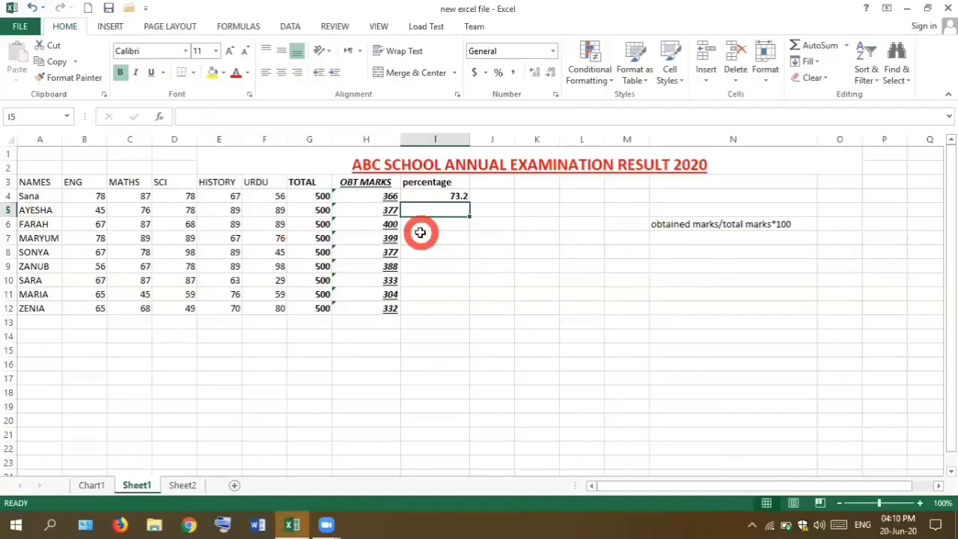
# Copy the percentage formula from I4 down to I12 for all remaining students
pyautogui.click(451, 195)
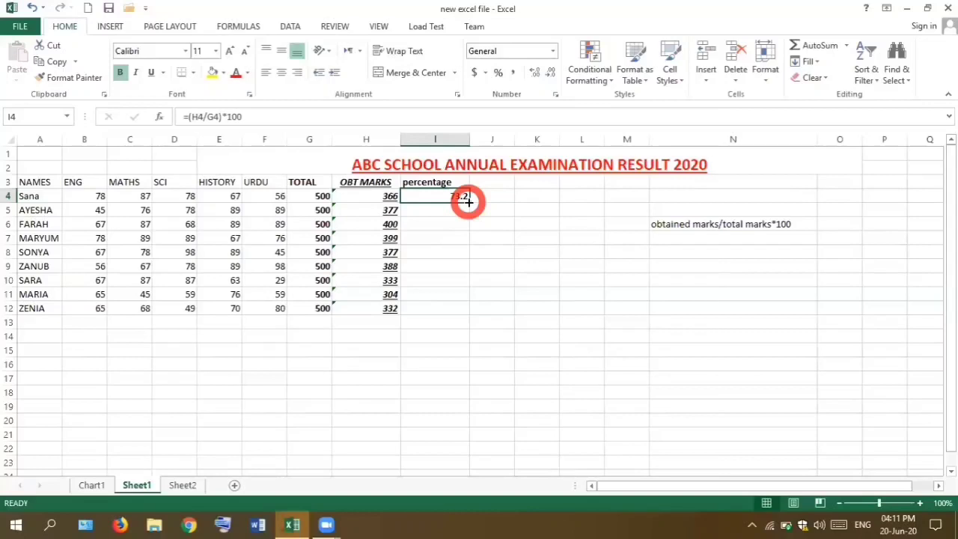
pyautogui.moveTo(468, 200); pyautogui.dragTo(467, 313)
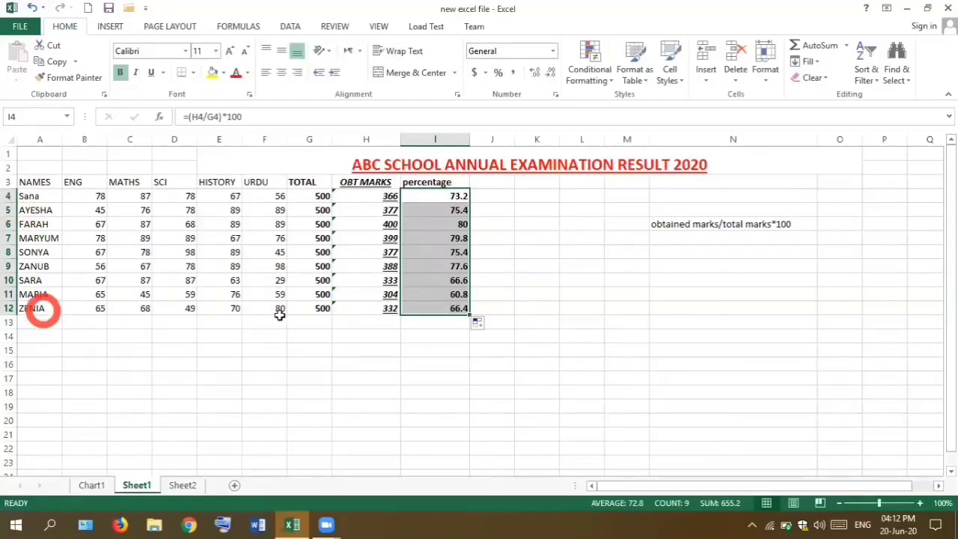
pyautogui.click(501, 230)
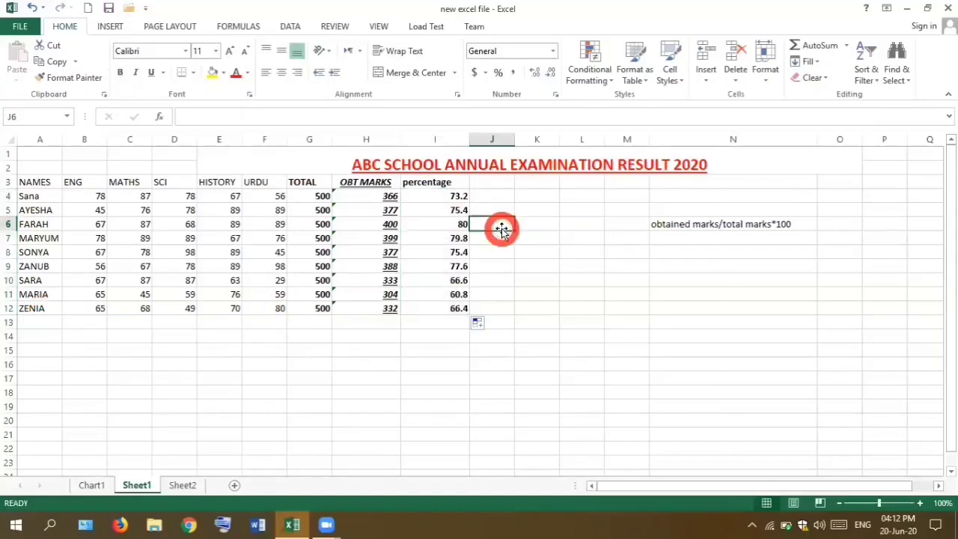
# Check the copied formulas in the percentage column from I4 to I12 for their row-specific cell references
pyautogui.click(431, 192)
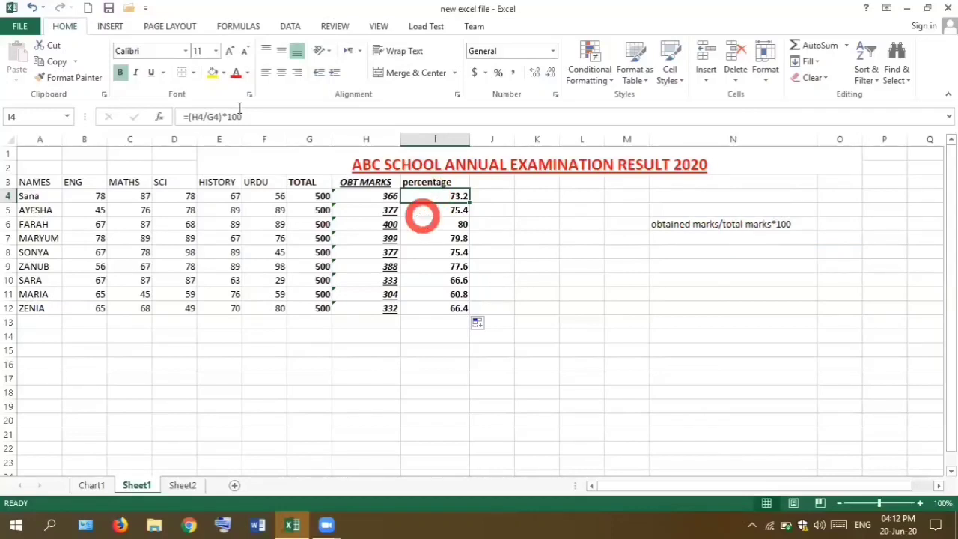
pyautogui.press('Down')
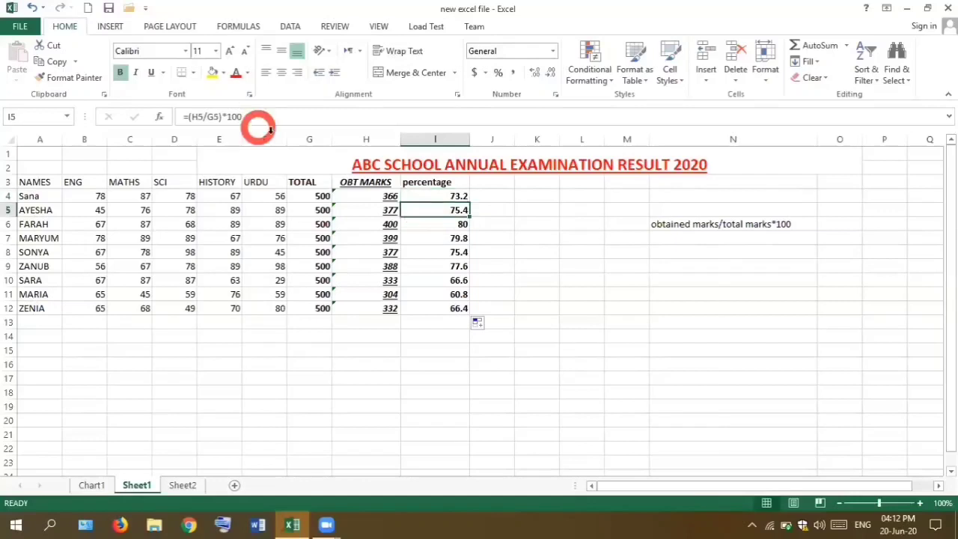
pyautogui.click(430, 197)
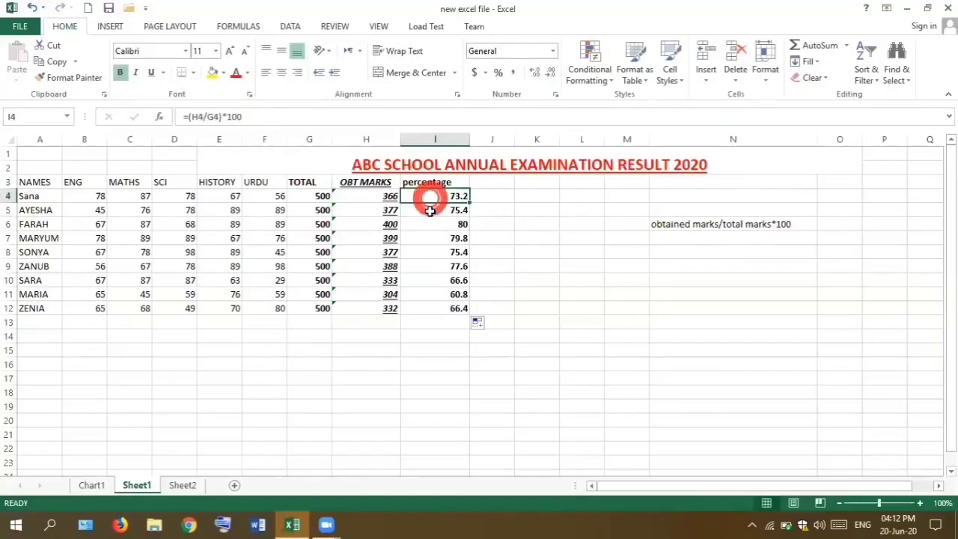
pyautogui.click(430, 211)
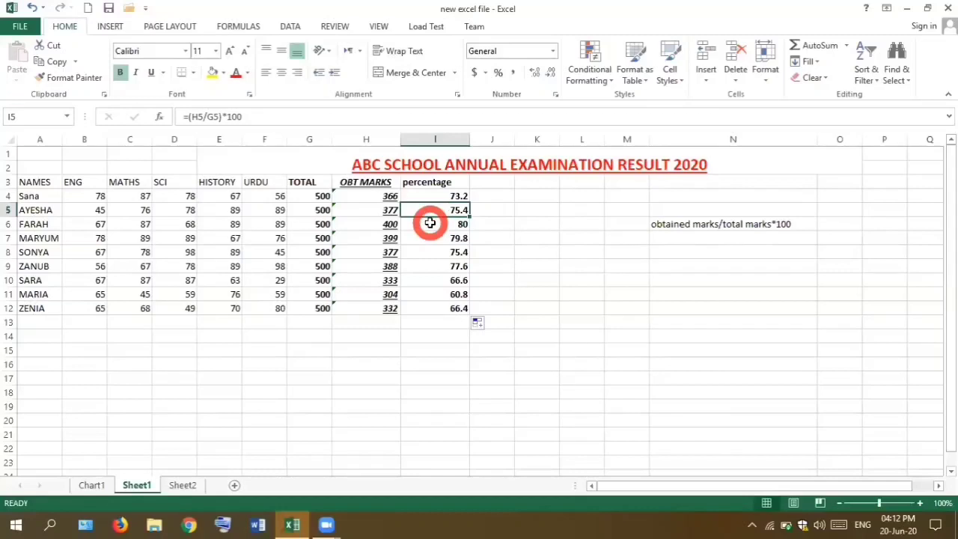
pyautogui.click(430, 223)
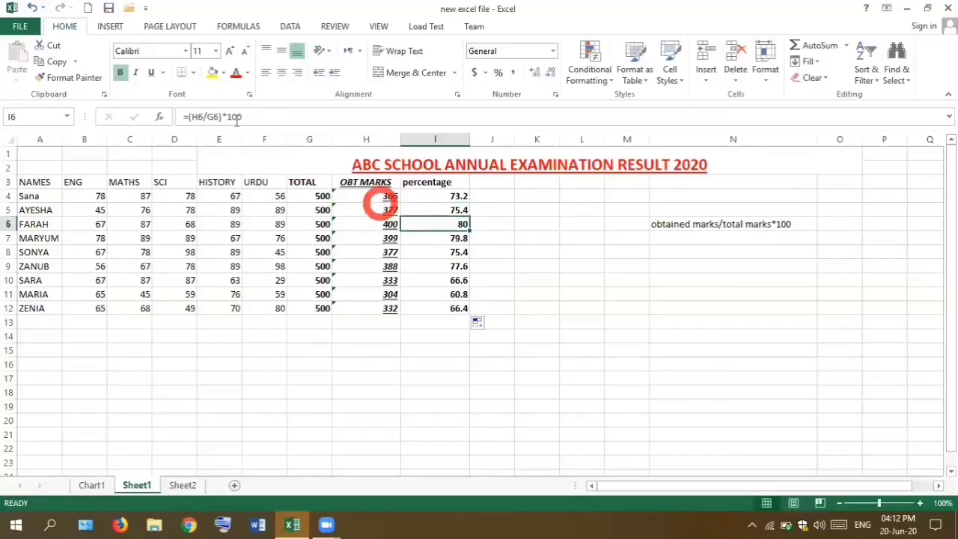
pyautogui.click(452, 249)
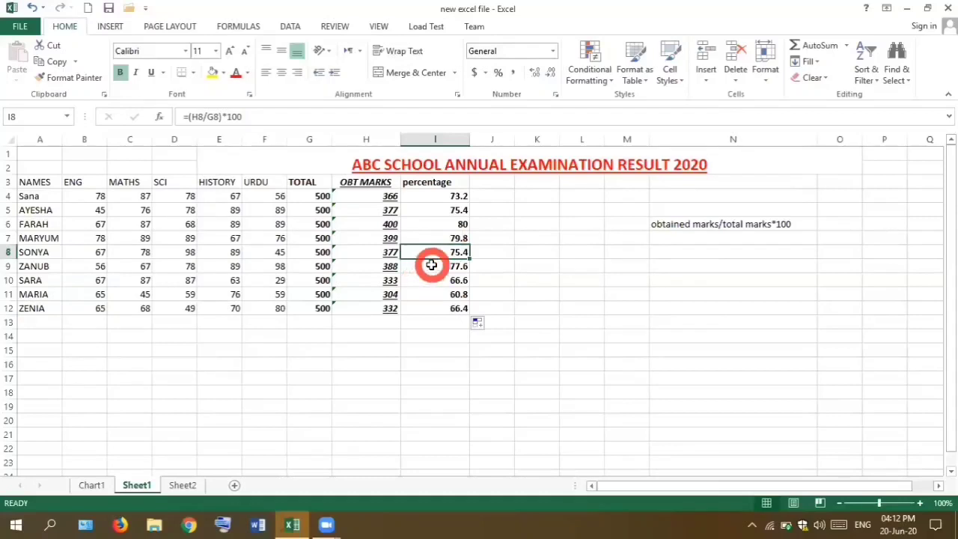
pyautogui.press('Down')
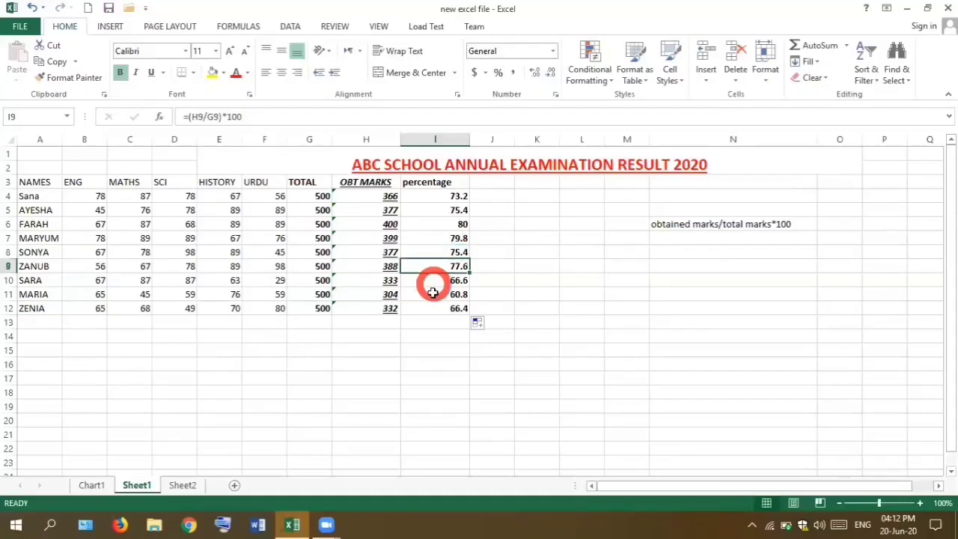
pyautogui.press('Down')
pyautogui.press('Down')
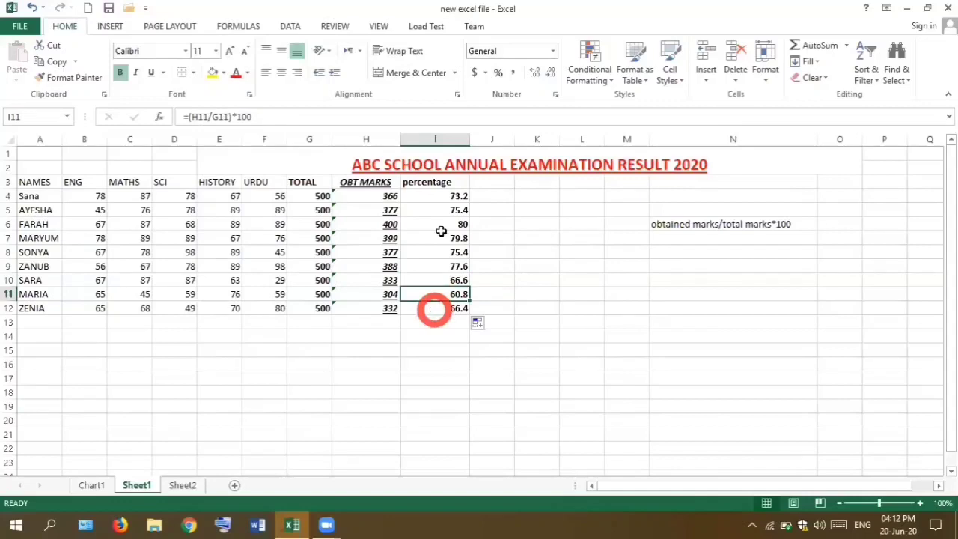
pyautogui.press('Down')
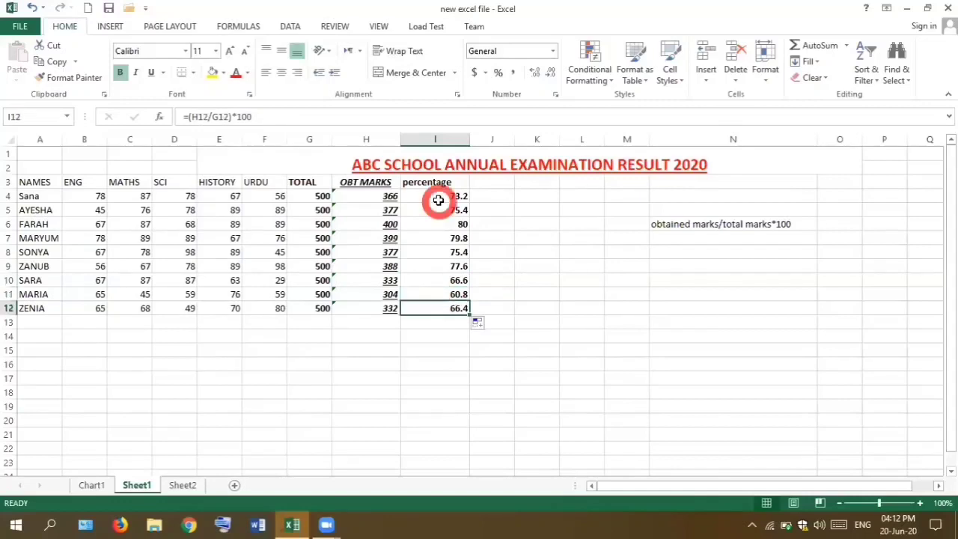